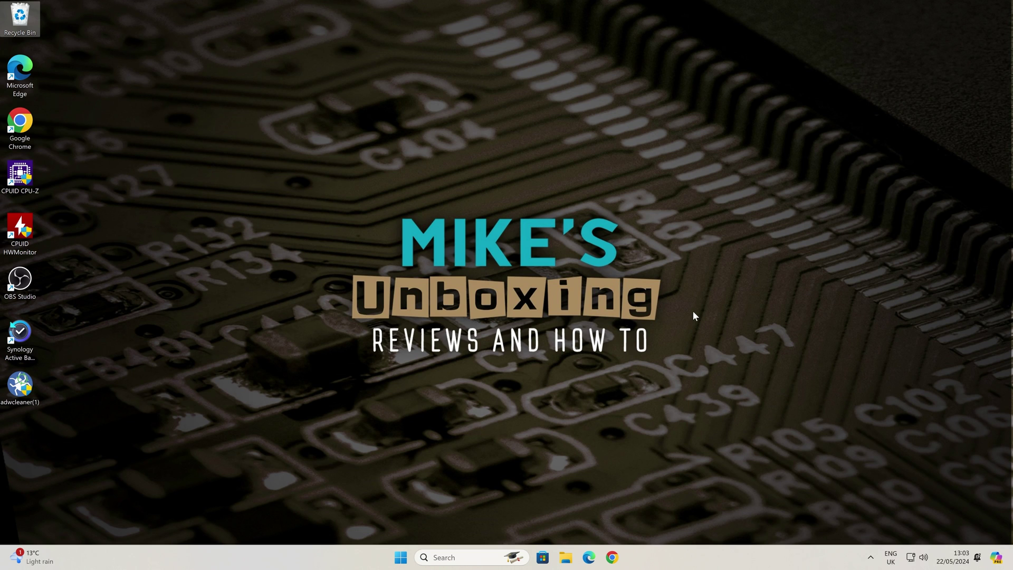
Search the Microsoft Store for 'microsoft pc manager', then close the Store
click(544, 559)
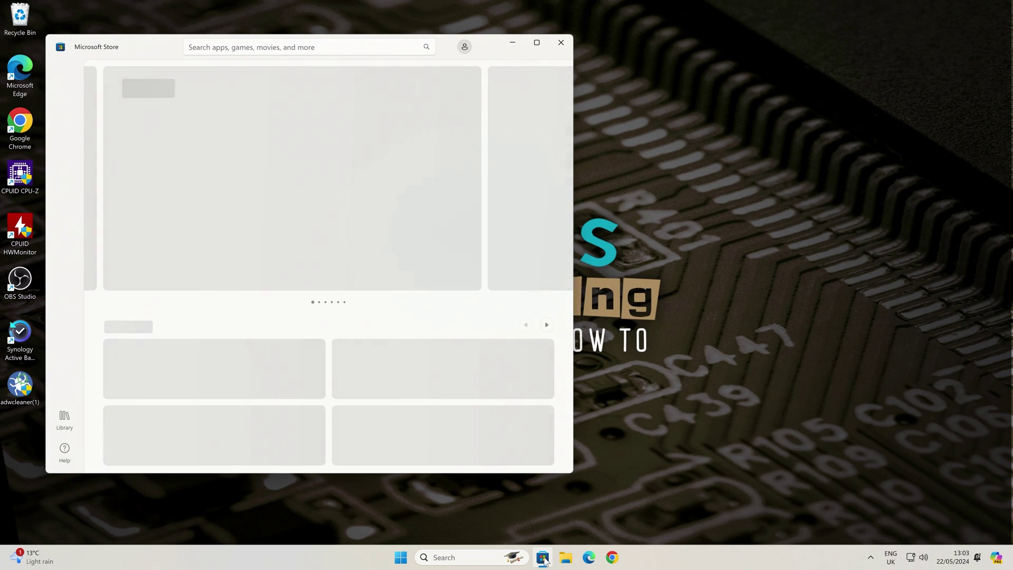
click(301, 47)
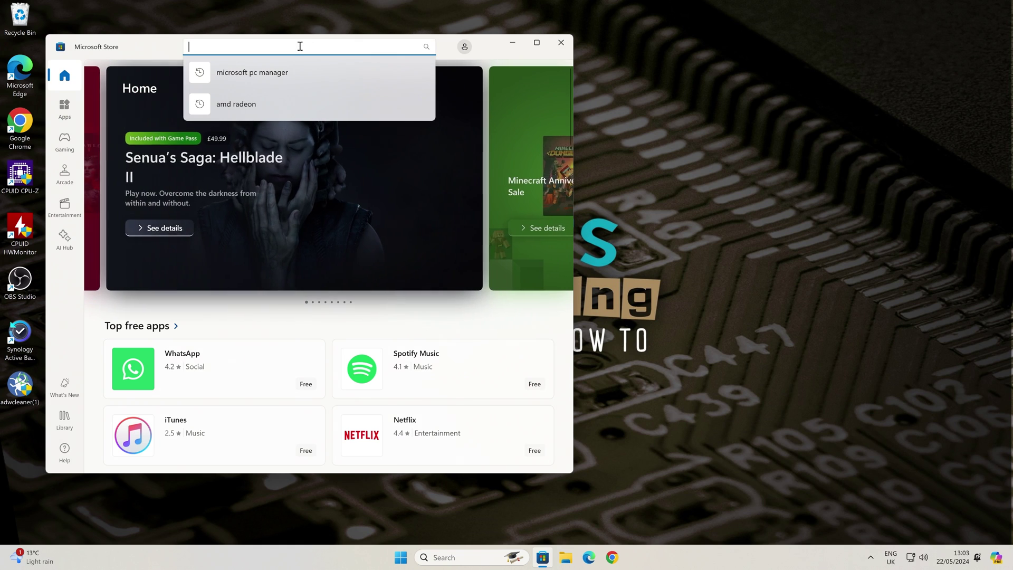
click(265, 74)
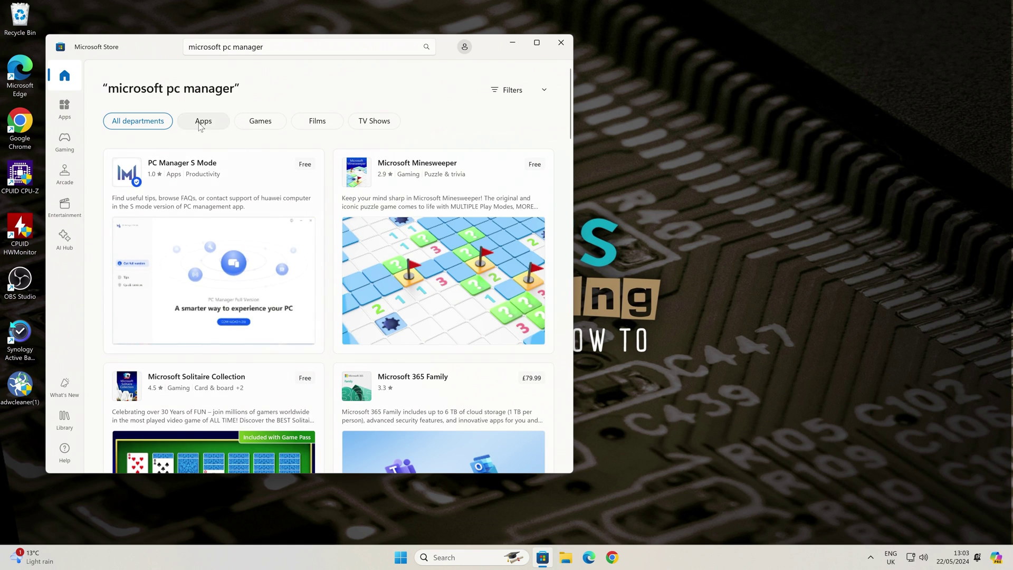
mouse_move(304, 163)
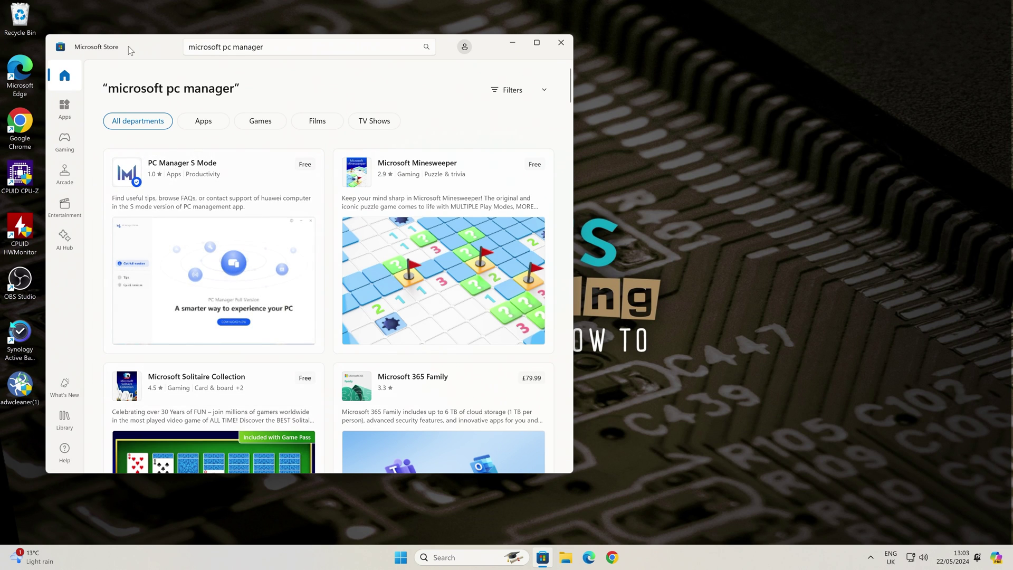
click(560, 43)
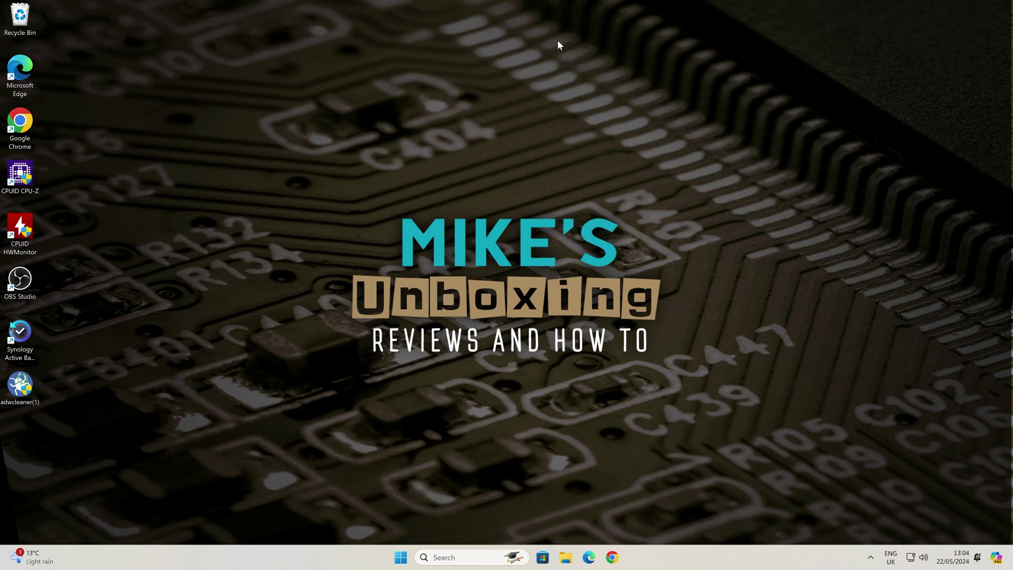
Set the Windows country or region to United States, then minimize Settings
click(401, 557)
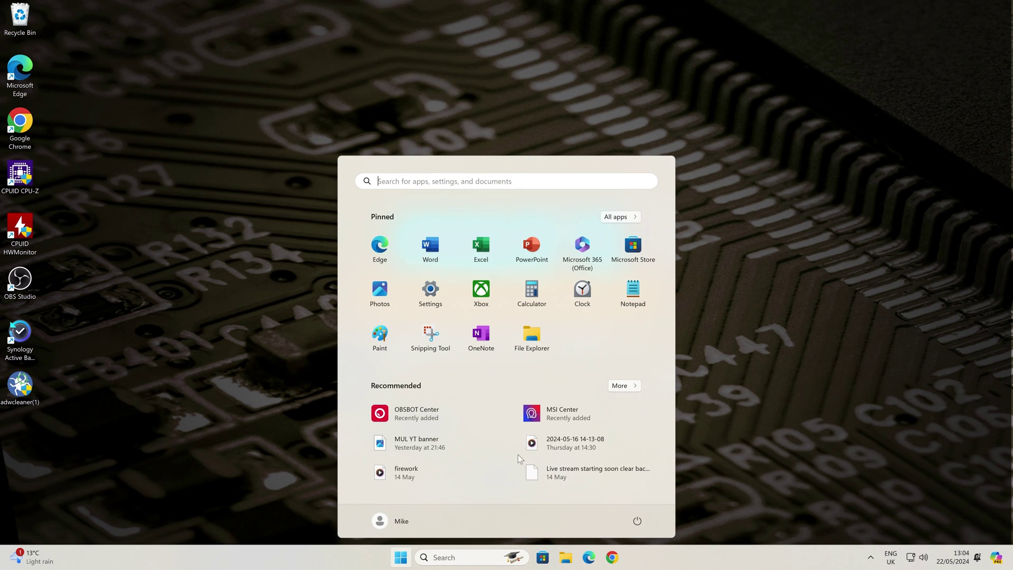
click(432, 291)
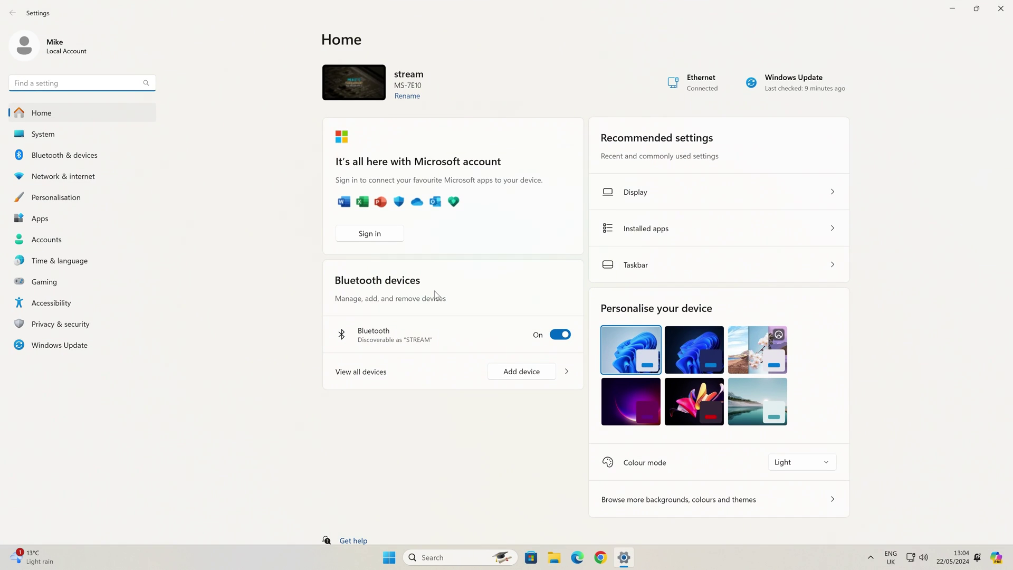
text(regio)
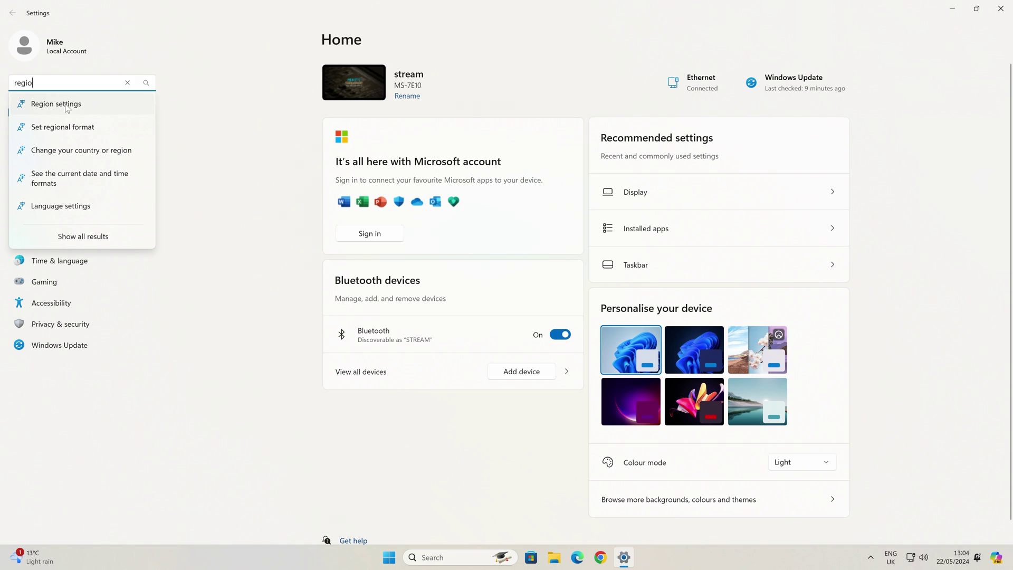
click(66, 106)
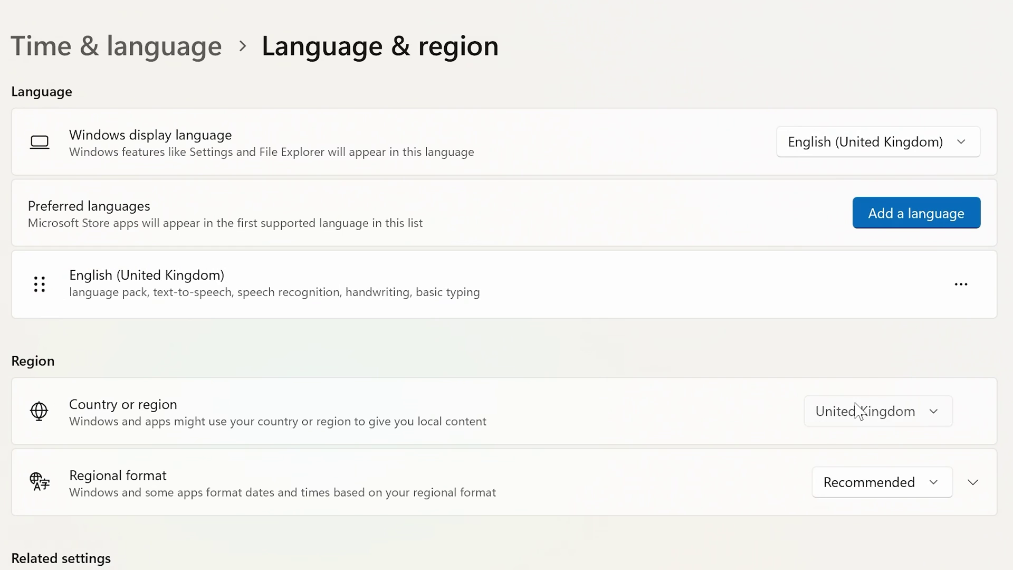
click(775, 235)
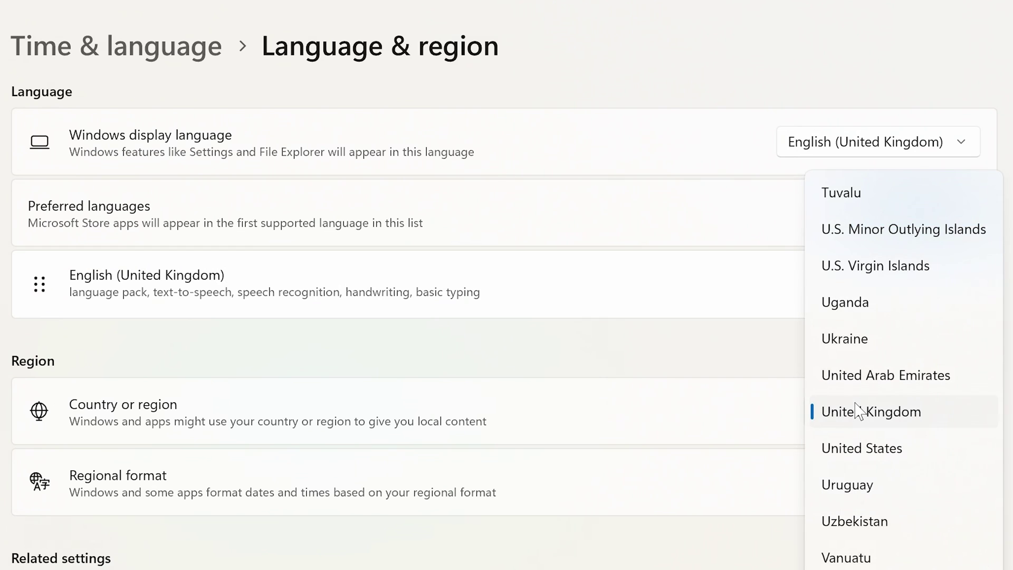
click(864, 449)
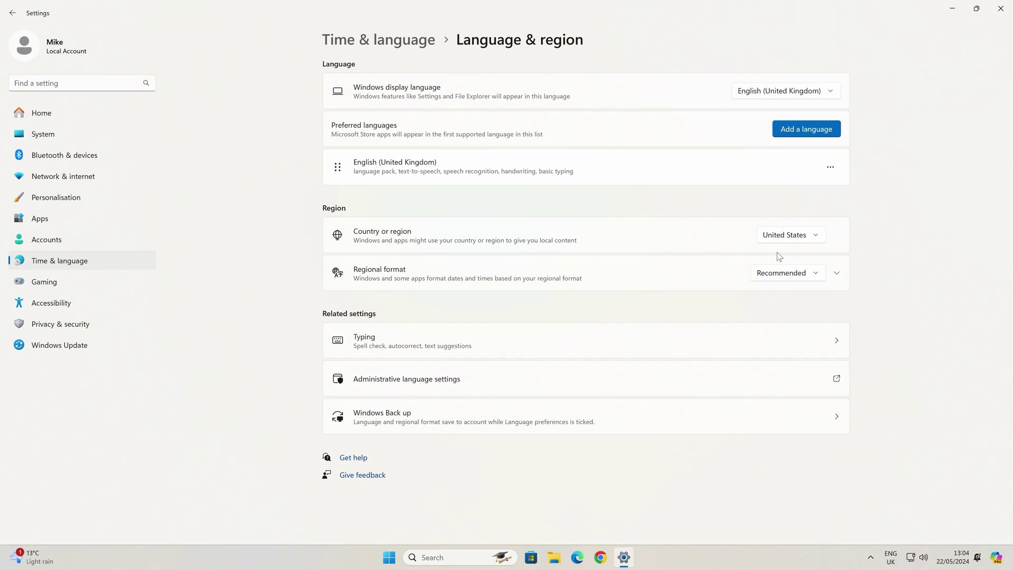
click(952, 9)
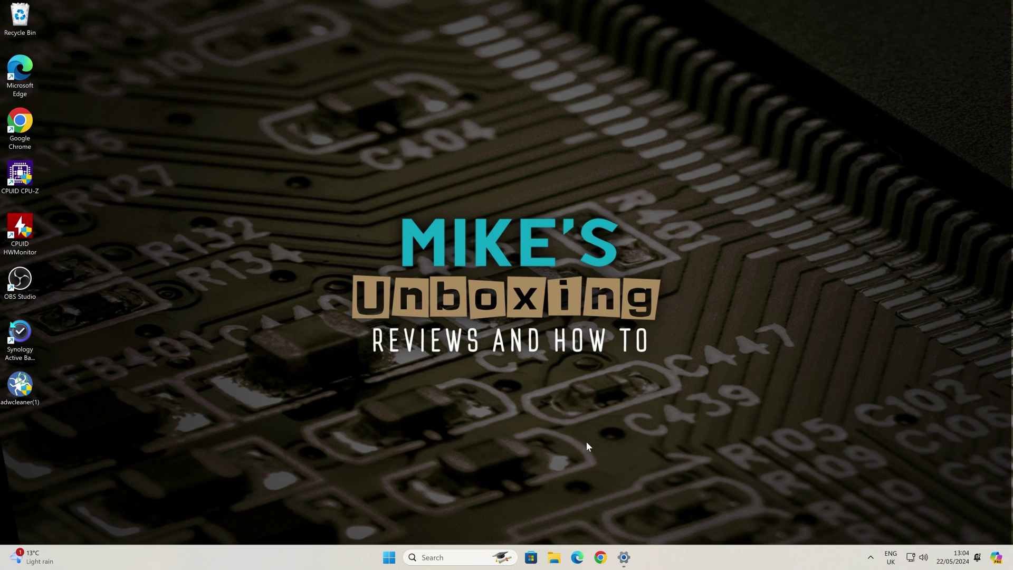
Rerun the 'microsoft pc manager' Store search, get Microsoft PC Manager and approve the install prompt
click(531, 558)
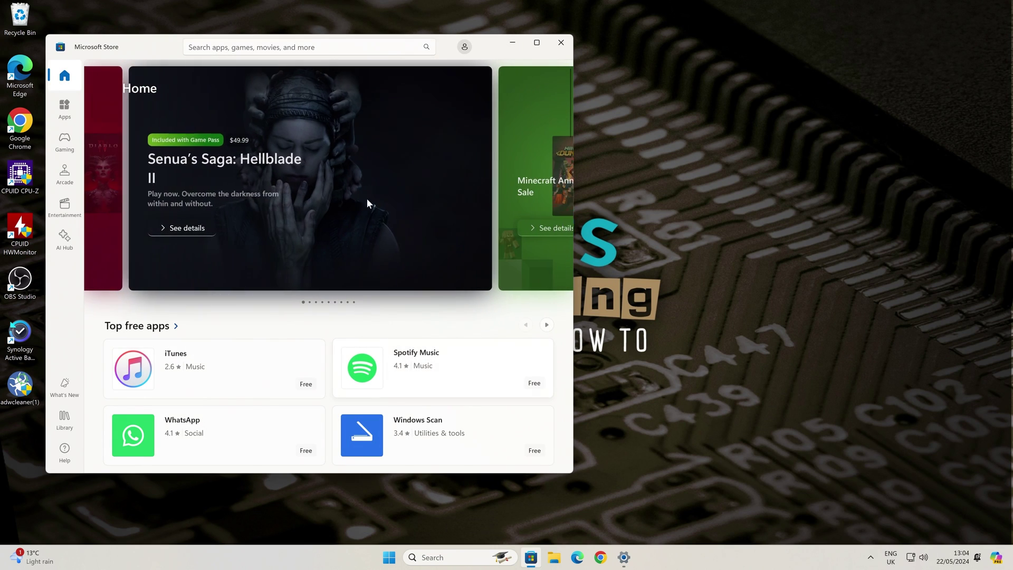
click(287, 46)
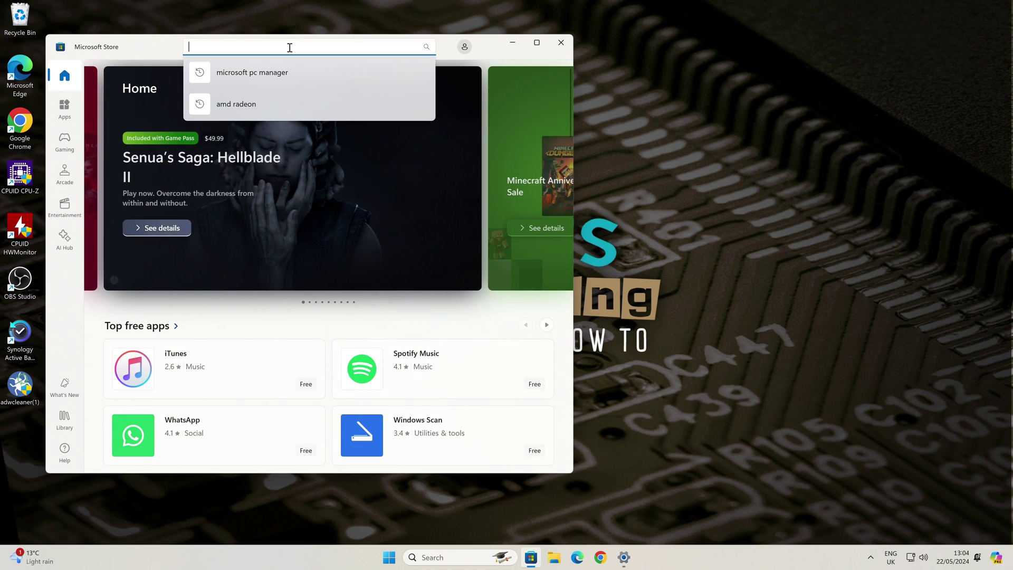
click(263, 77)
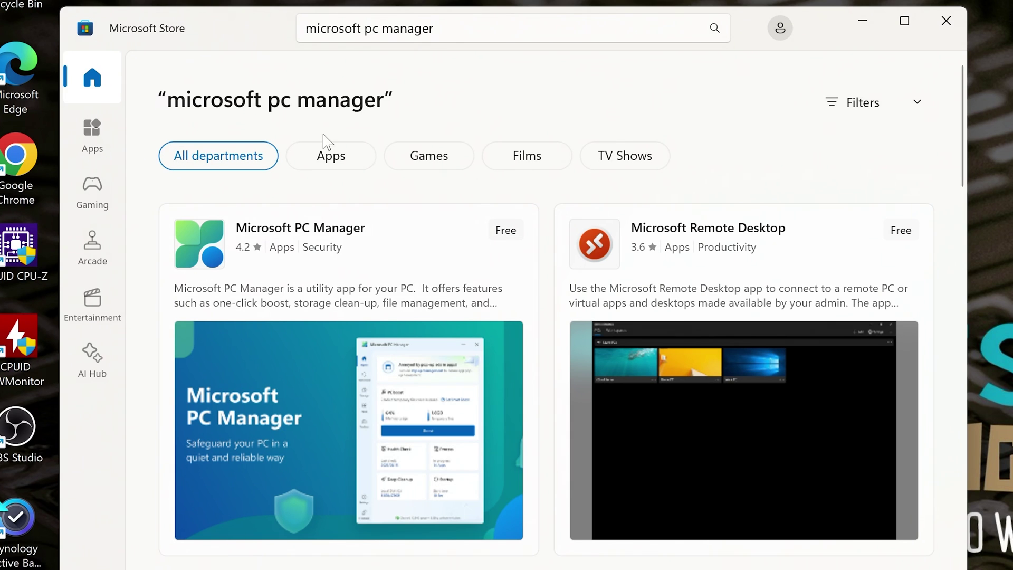
mouse_move(303, 245)
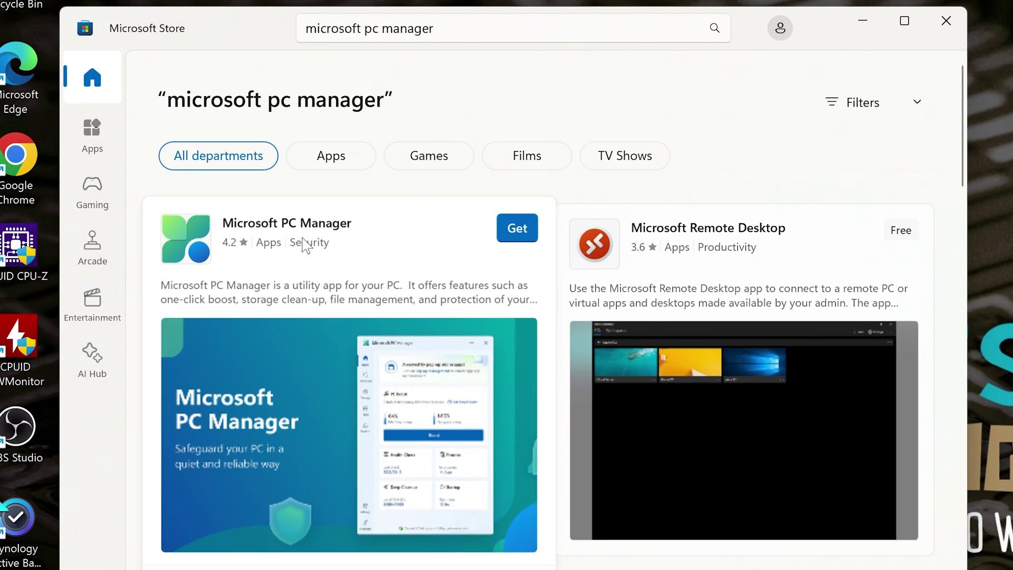
click(520, 232)
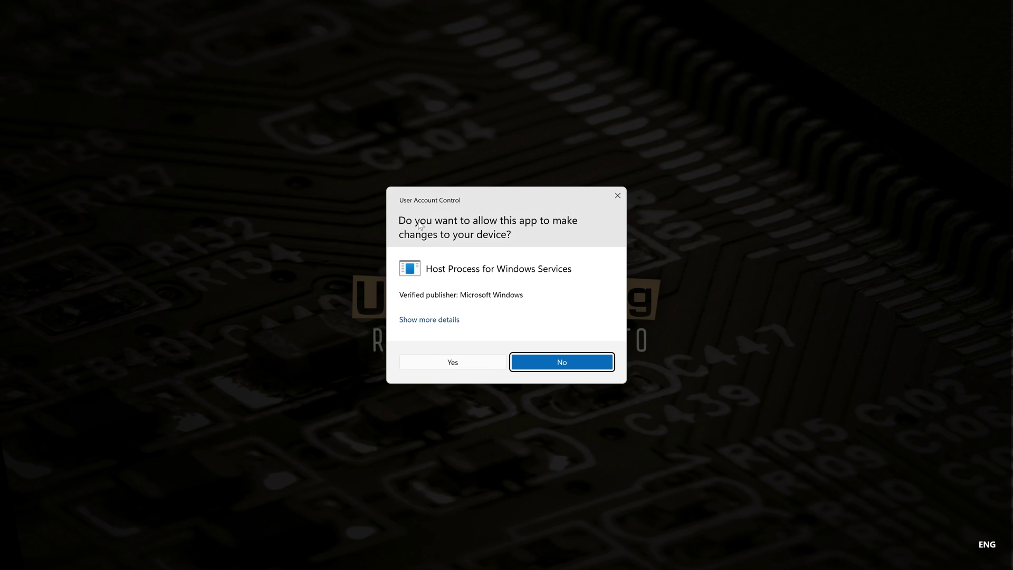
click(451, 363)
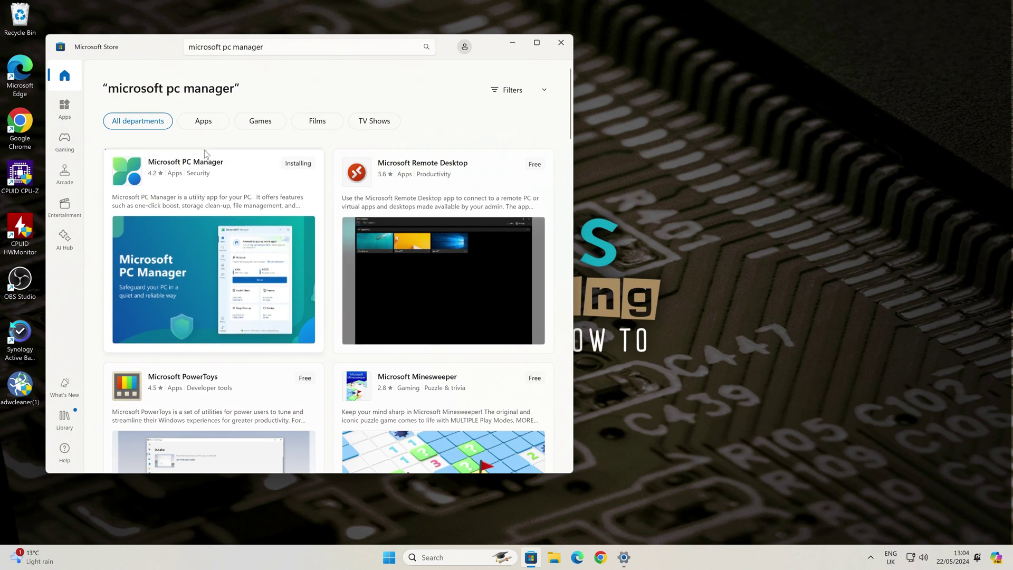
mouse_move(294, 180)
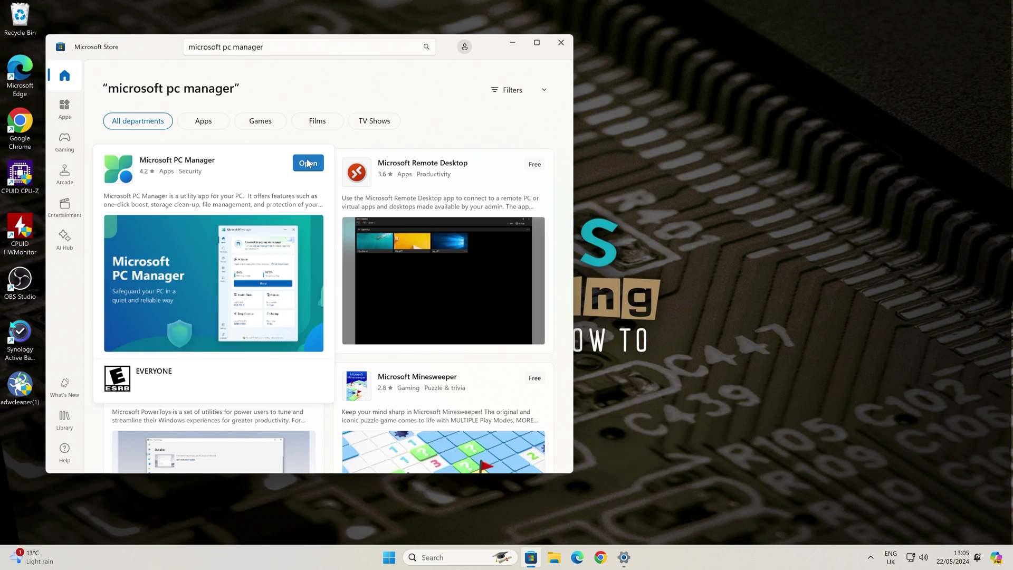
Launch PC Manager from Start and the system tray, then Boost to release 94MB of temporary files
click(389, 558)
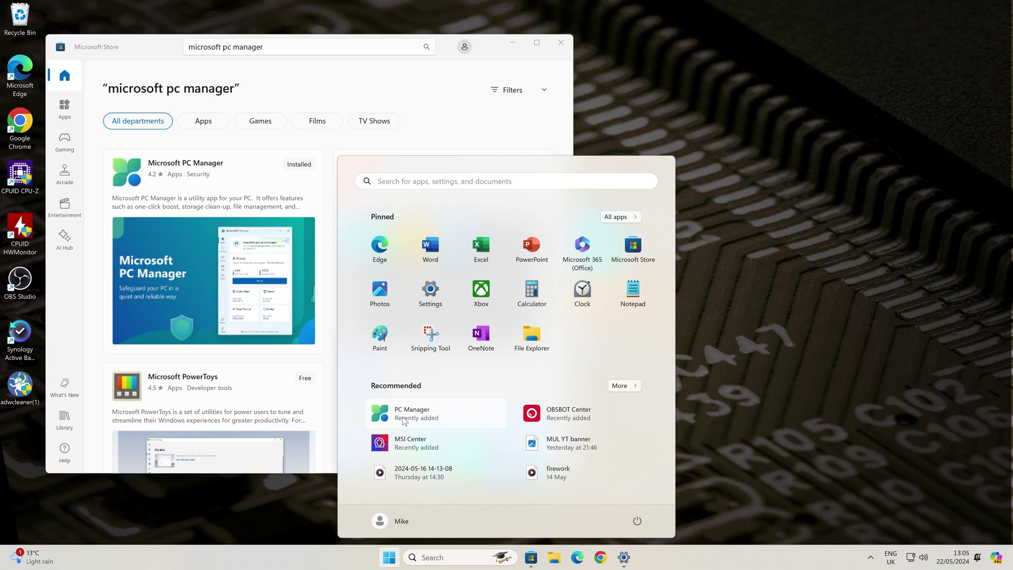
click(403, 419)
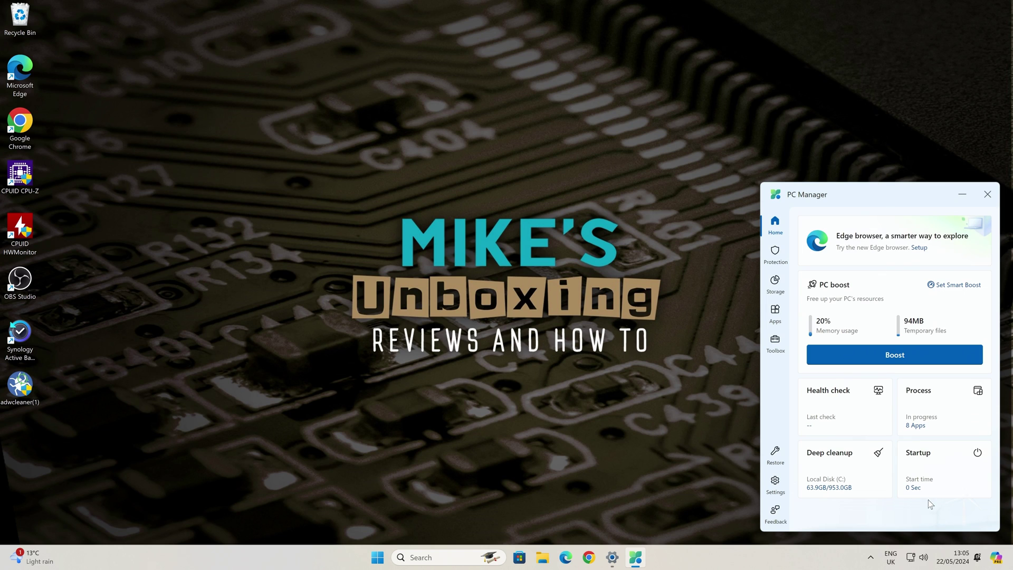
click(870, 557)
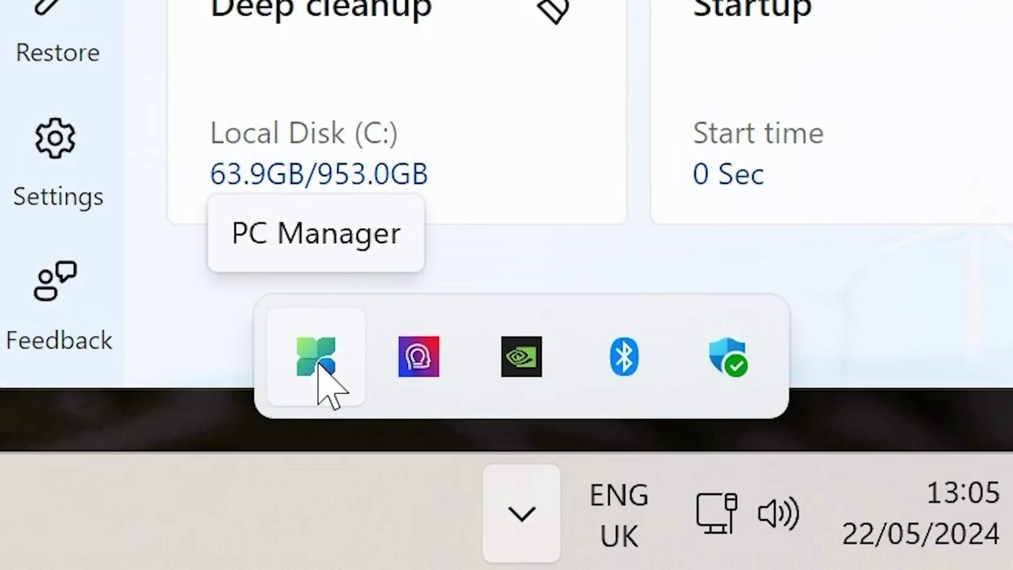
click(316, 359)
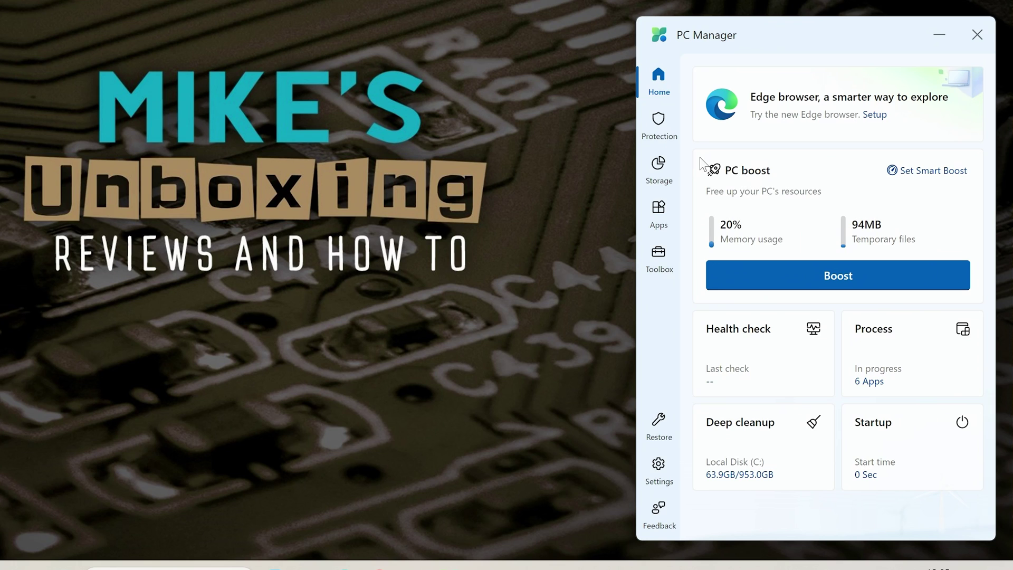
click(823, 284)
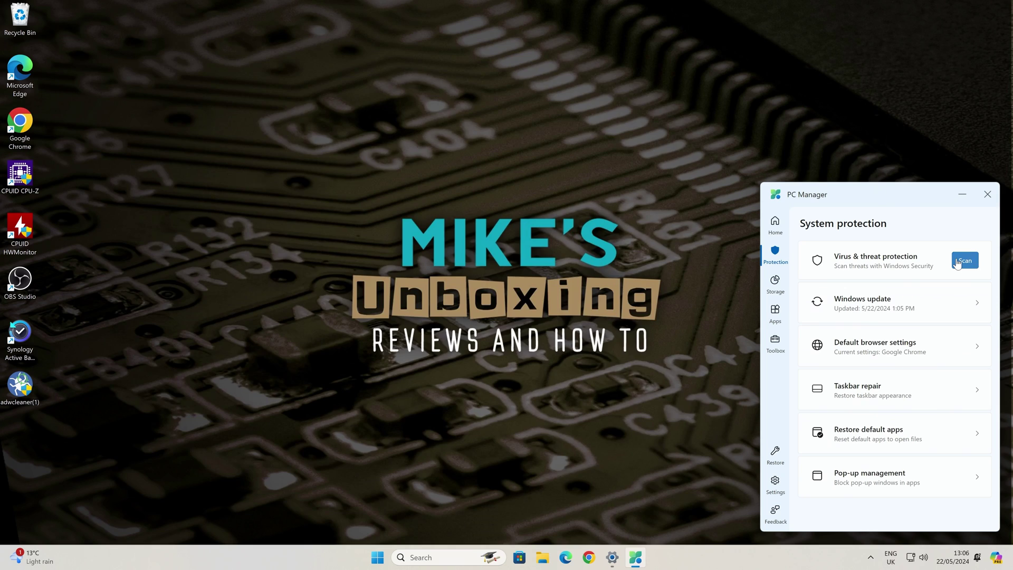
Start a Virus & threat protection scan, opening its results in Windows Security
click(943, 134)
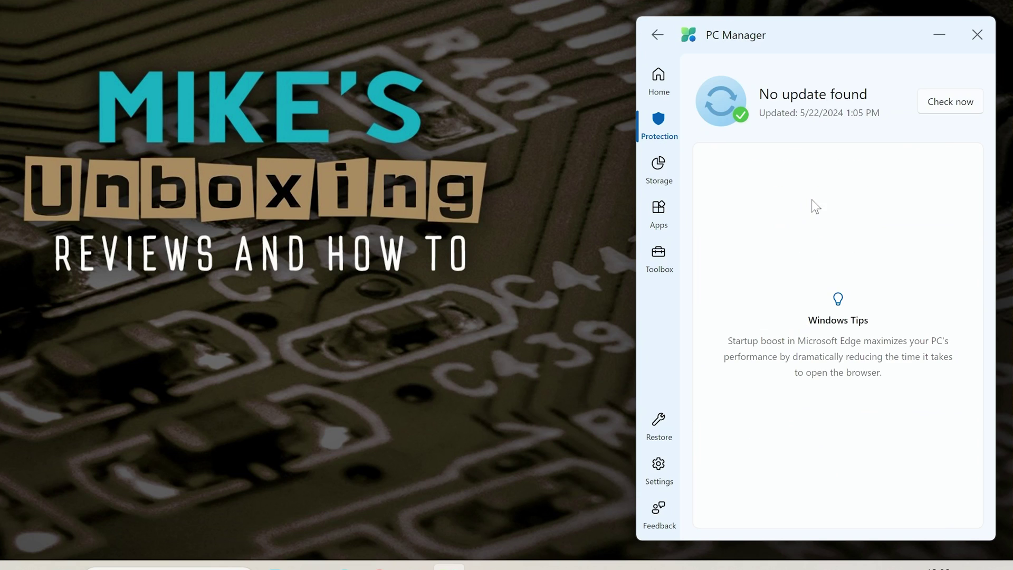
Run a new Windows update check with Check now
click(941, 102)
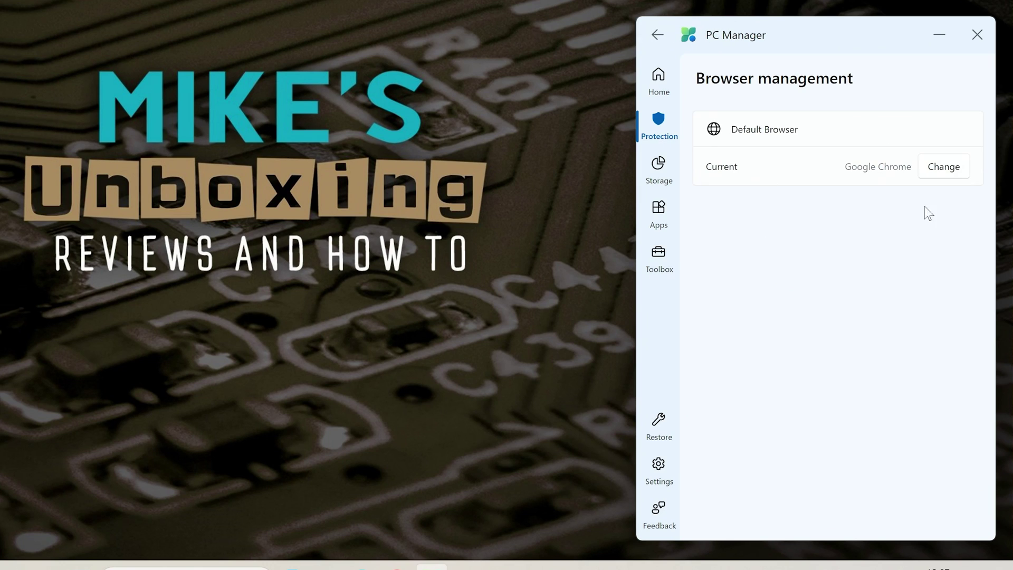
Reconfirm Google Chrome as the default browser in the browser chooser
click(936, 168)
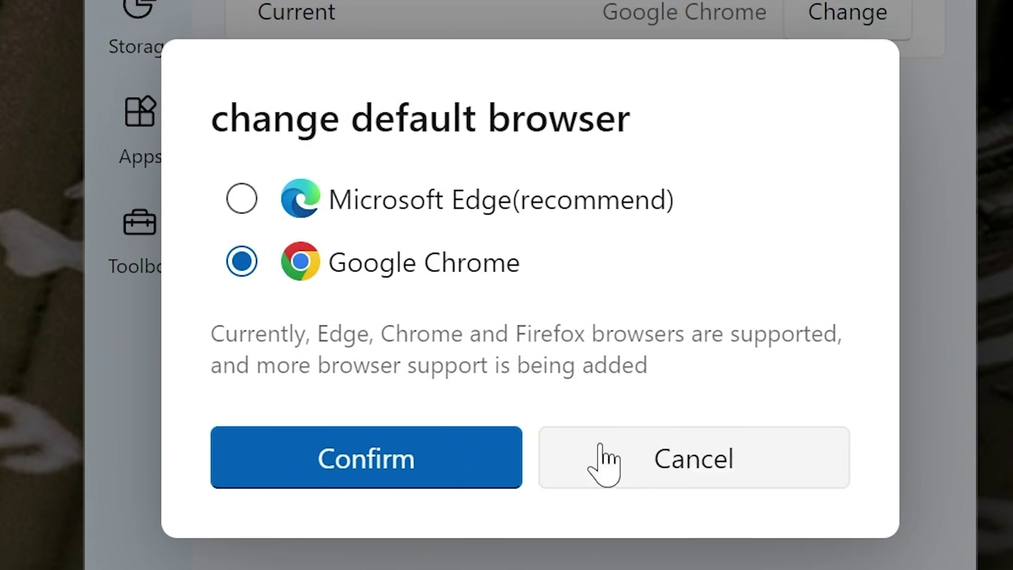
click(381, 465)
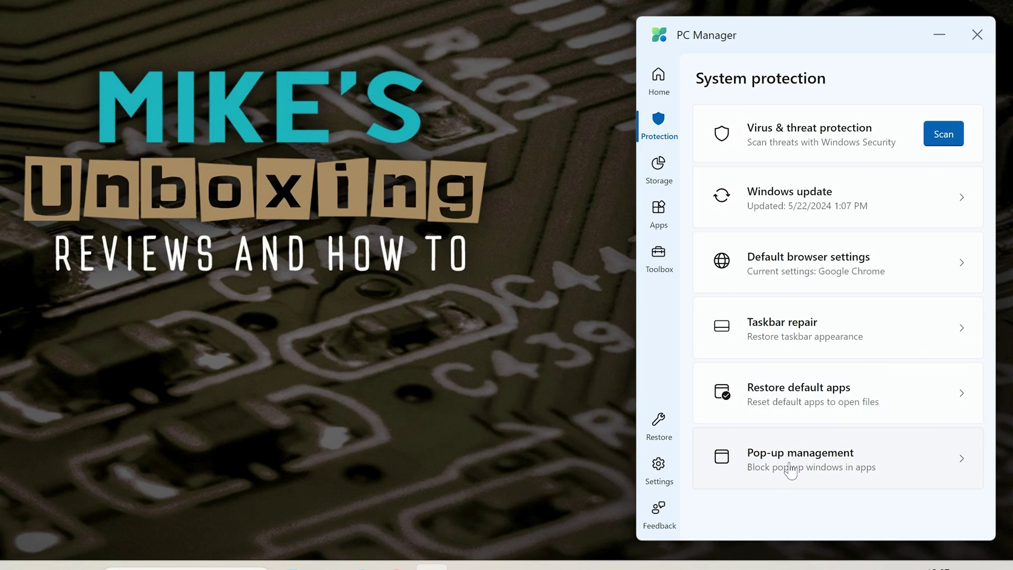
Switch on Enable pop-up block in Pop-up management, then go back to Protection
click(790, 471)
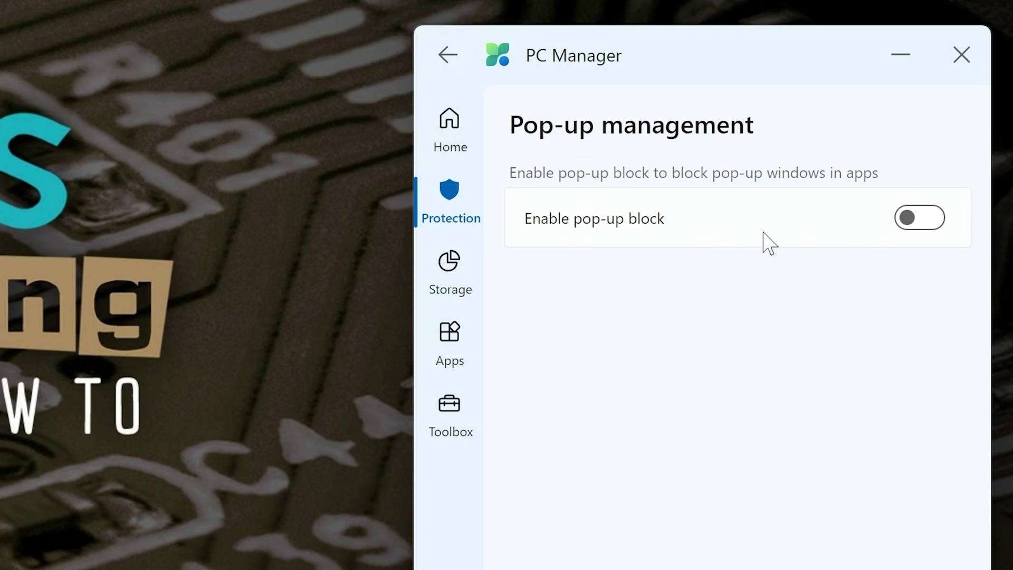
click(906, 229)
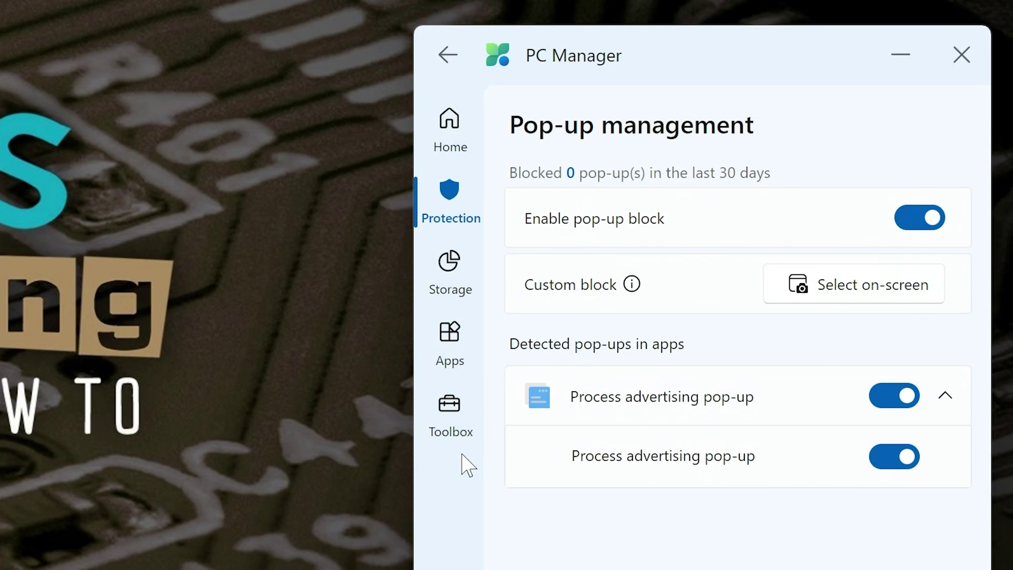
click(451, 217)
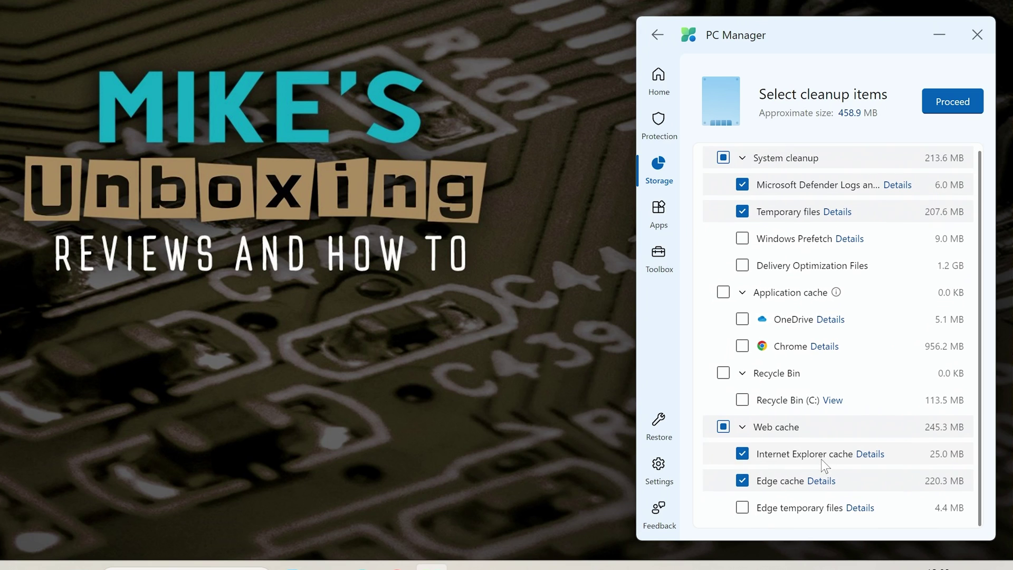
Proceed with Deep cleanup of the checked temporary and cache items, freeing 387.3 MB
click(946, 109)
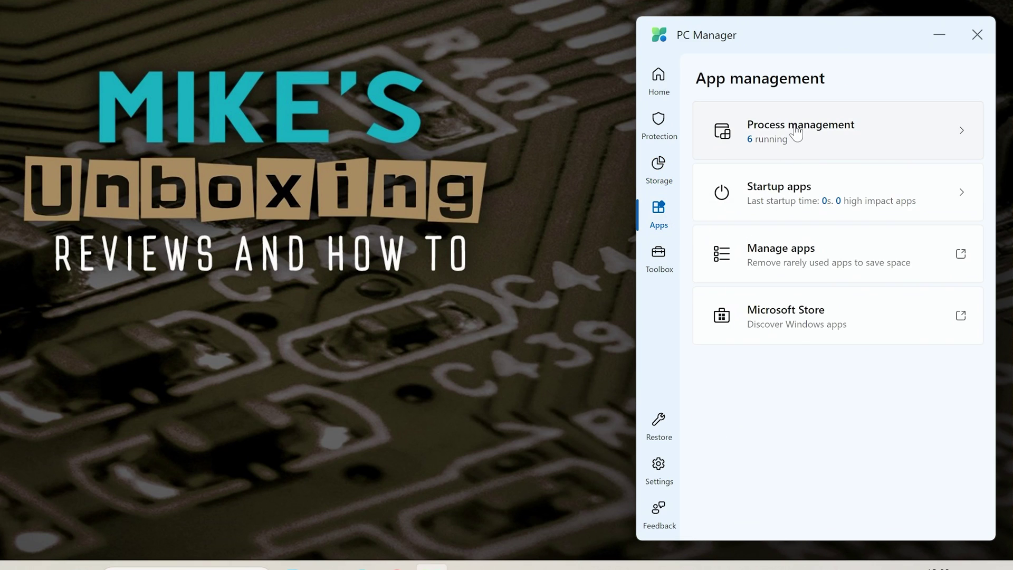
View Process management, then open Startup apps and expand the Recommend keeping on list
click(795, 136)
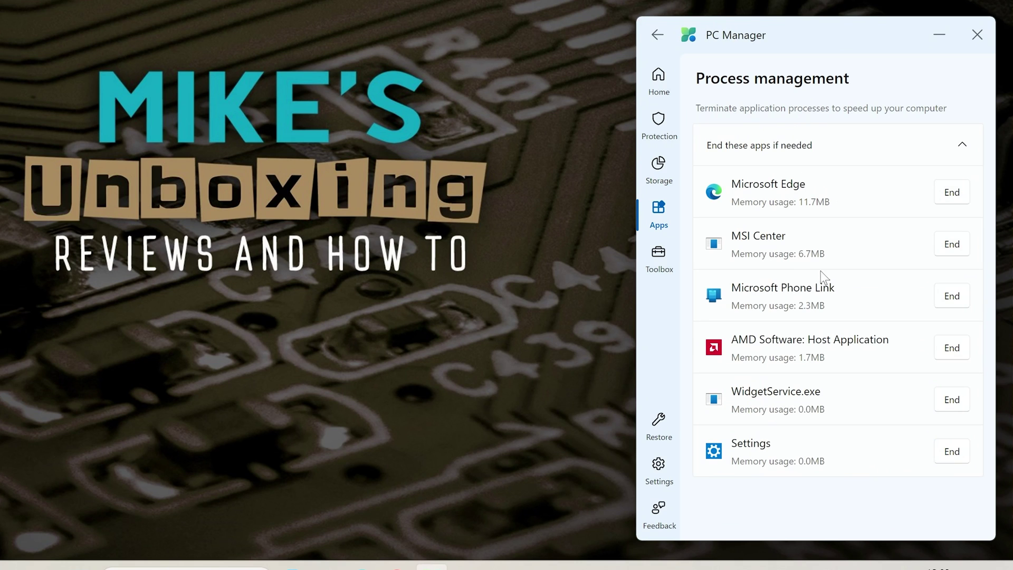
key(alt+Left)
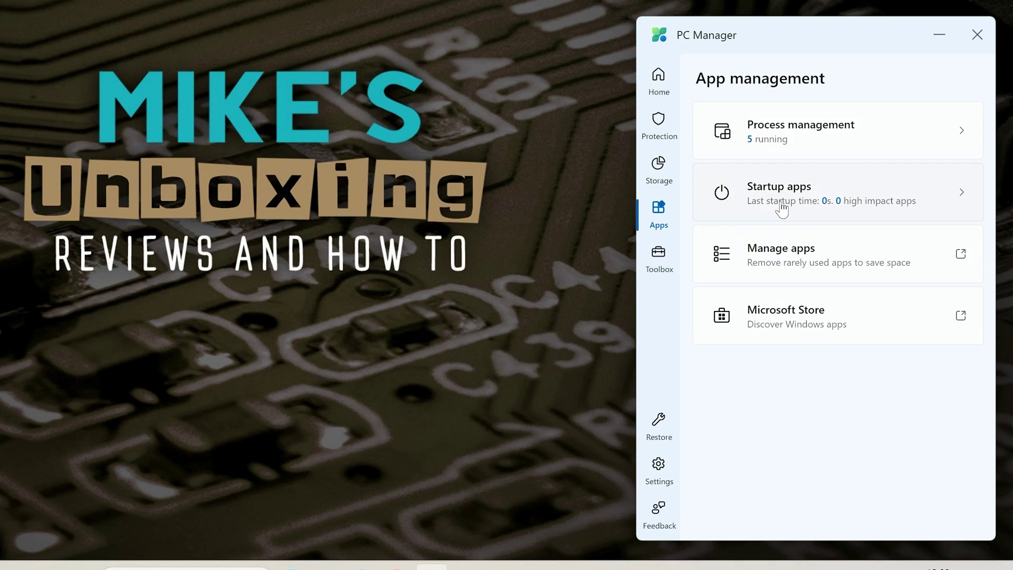
click(780, 208)
click(781, 153)
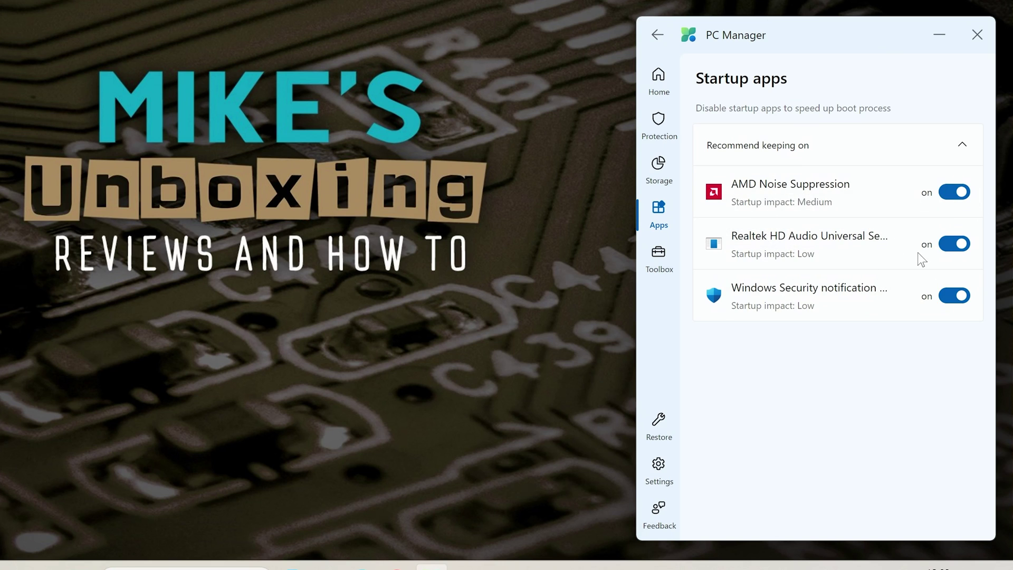
click(658, 208)
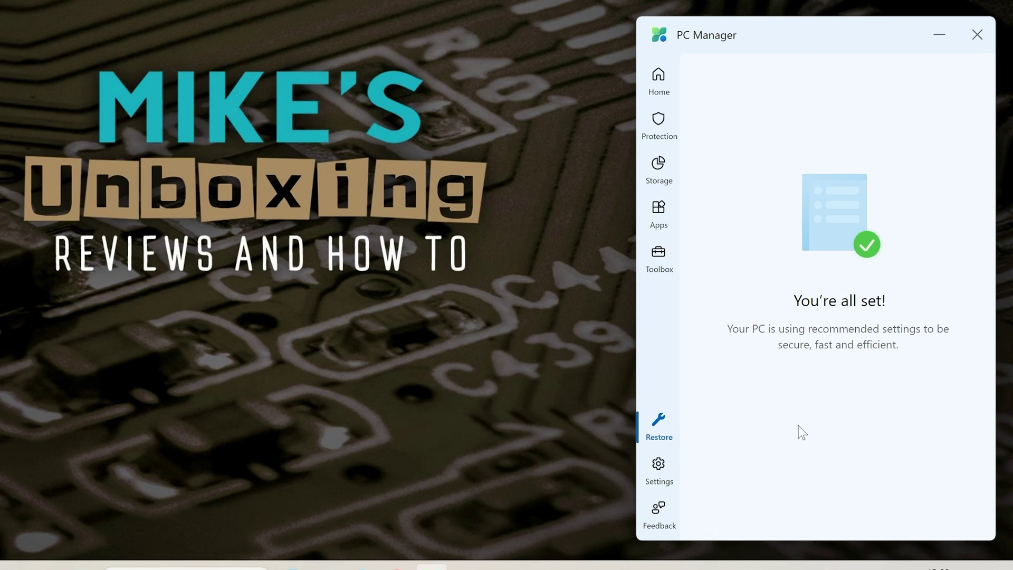
Open PC Manager's Settings page showing the Smart boost and sign-in startup options
click(657, 464)
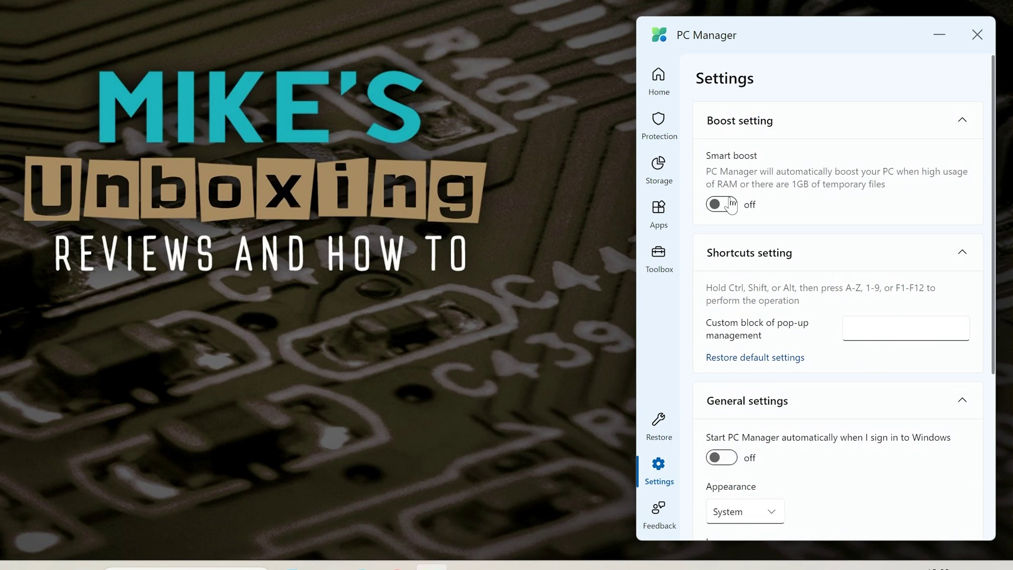